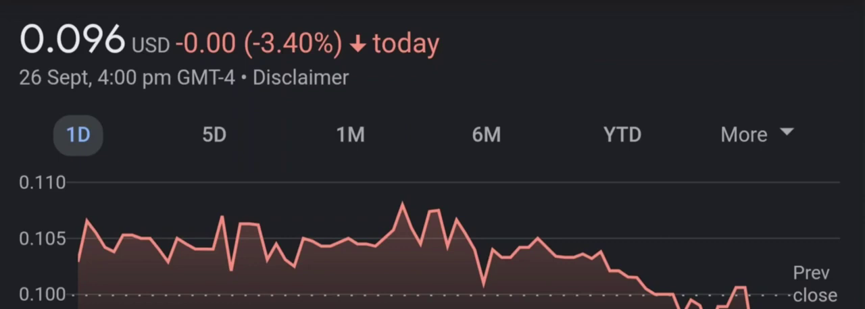
pyautogui.click(214, 134)
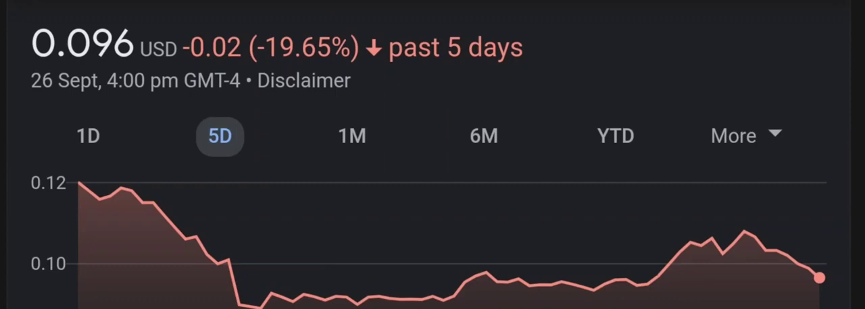
pyautogui.click(352, 136)
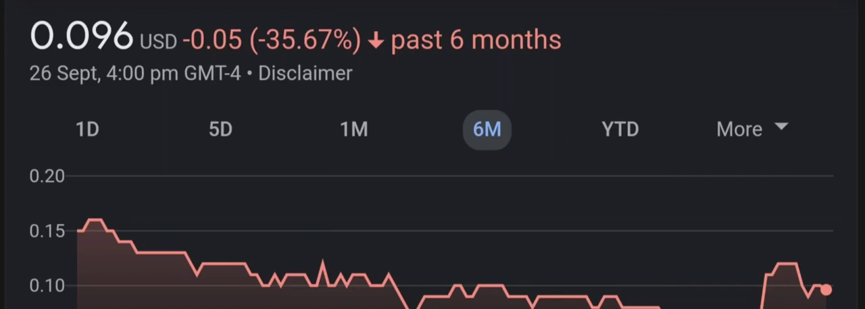
pyautogui.click(620, 129)
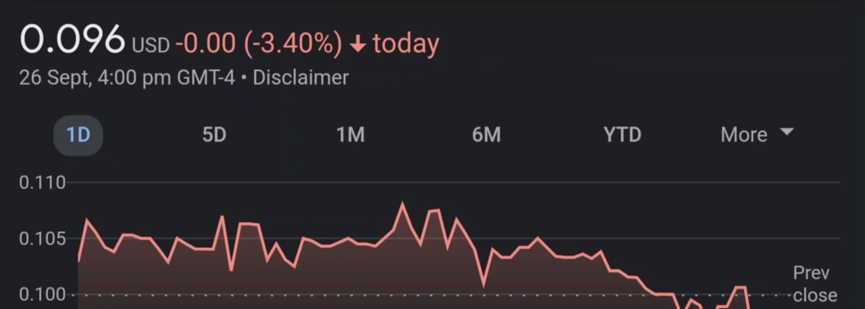
pyautogui.click(214, 134)
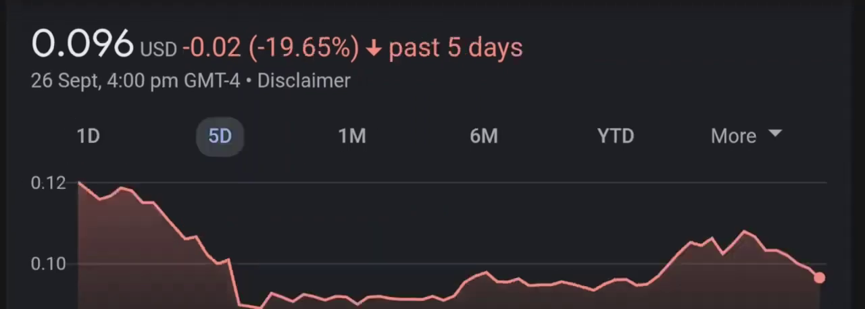